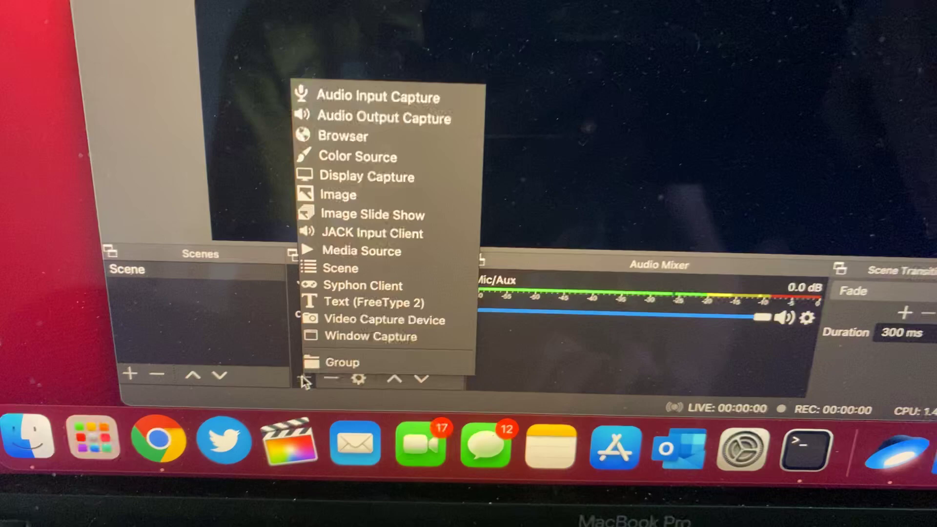
Add and delete a trial Display Capture source, then open Security & Privacy in System Preferences.
{"action": "left_click", "coordinate": [344, 206]}
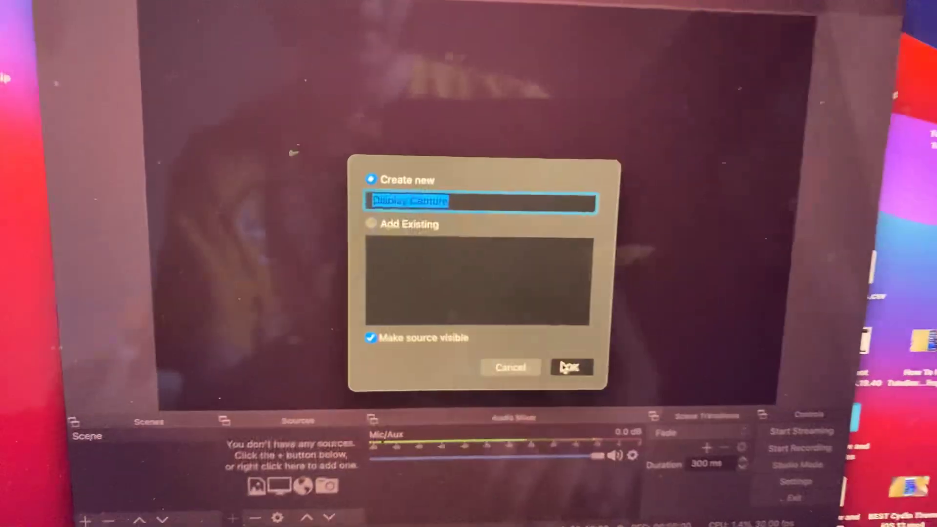
{"action": "left_click", "coordinate": [568, 366]}
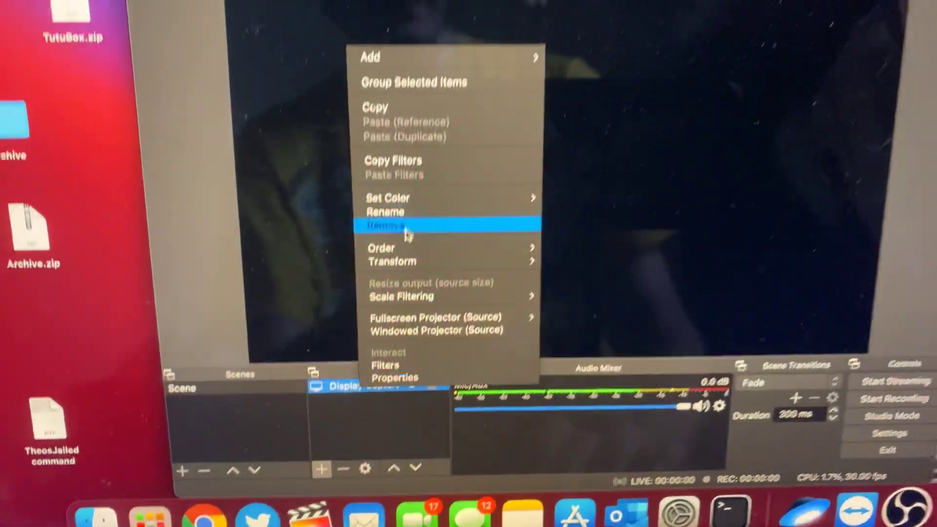
{"action": "left_click", "coordinate": [406, 227]}
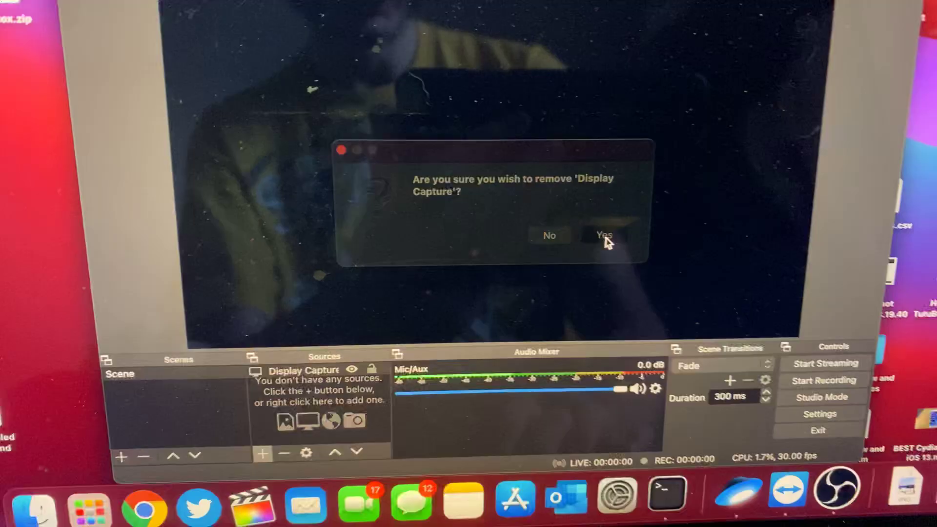
{"action": "left_click", "coordinate": [605, 242]}
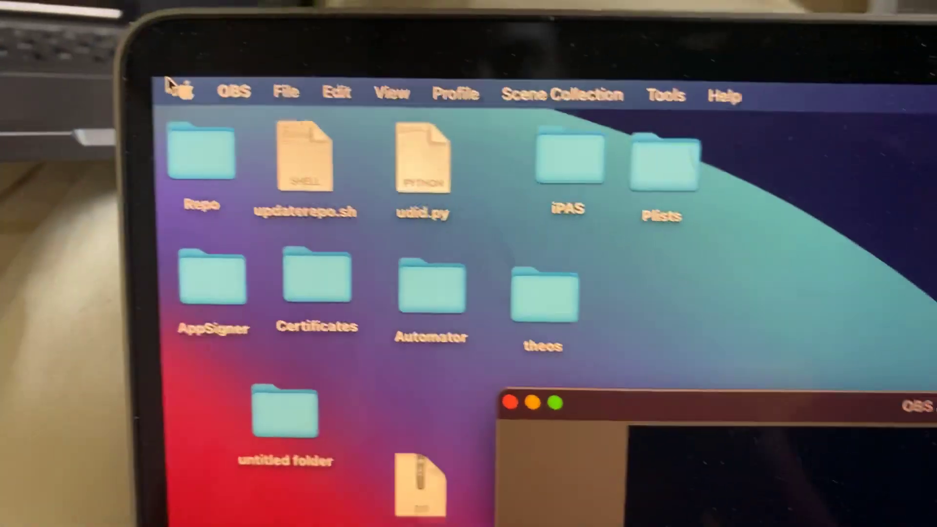
{"action": "left_click", "coordinate": [176, 87]}
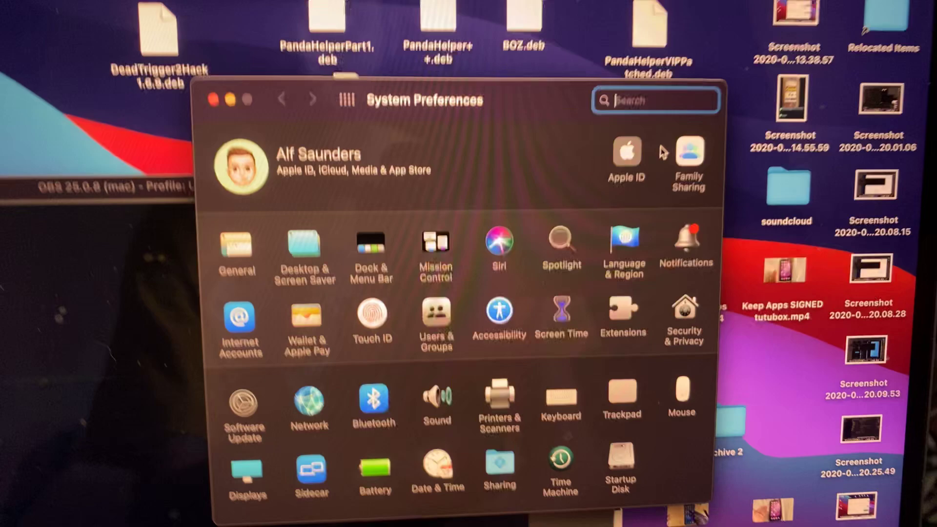
{"action": "type", "text": "secu"}
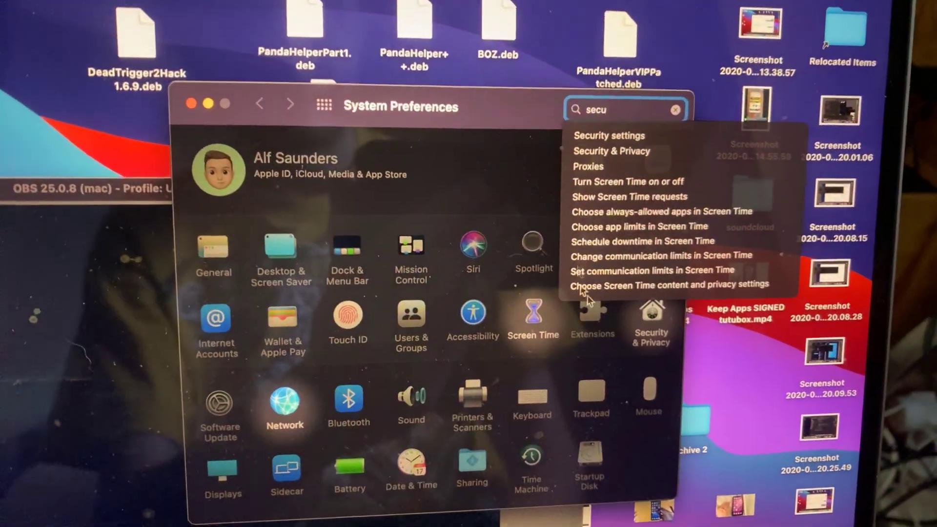
{"action": "left_click", "coordinate": [637, 317]}
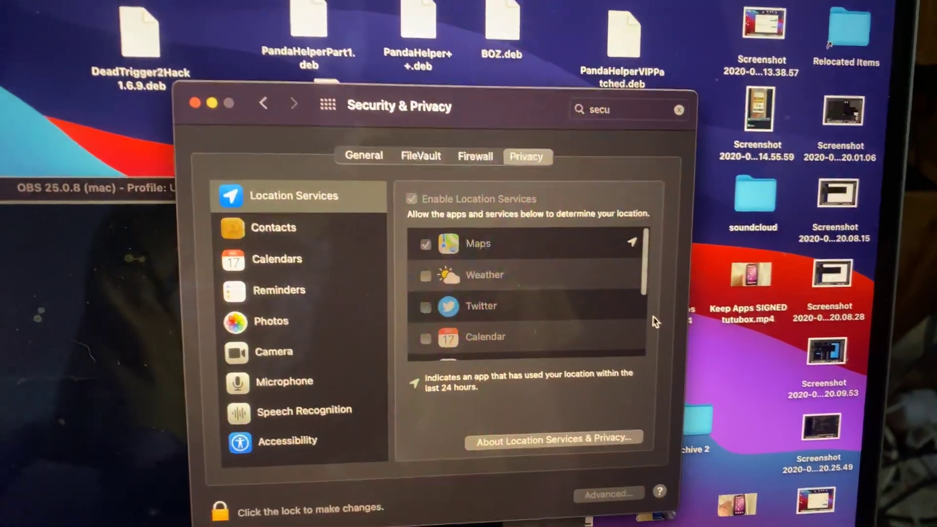
{"action": "scroll", "coordinate": [369, 335], "scroll_direction": "down", "scroll_amount": 10}
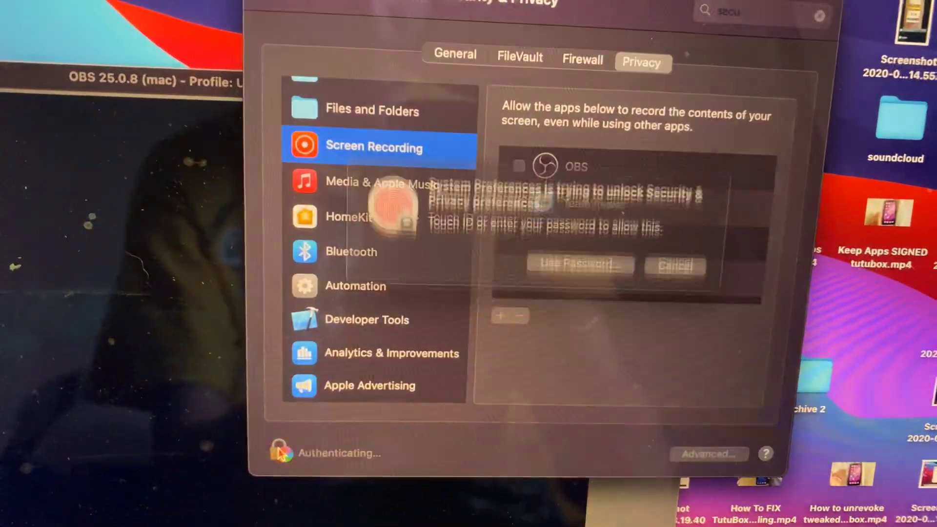
Allow OBS under Screen Recording privacy and relaunch it with Quit & Reopen.
{"action": "left_click", "coordinate": [510, 168]}
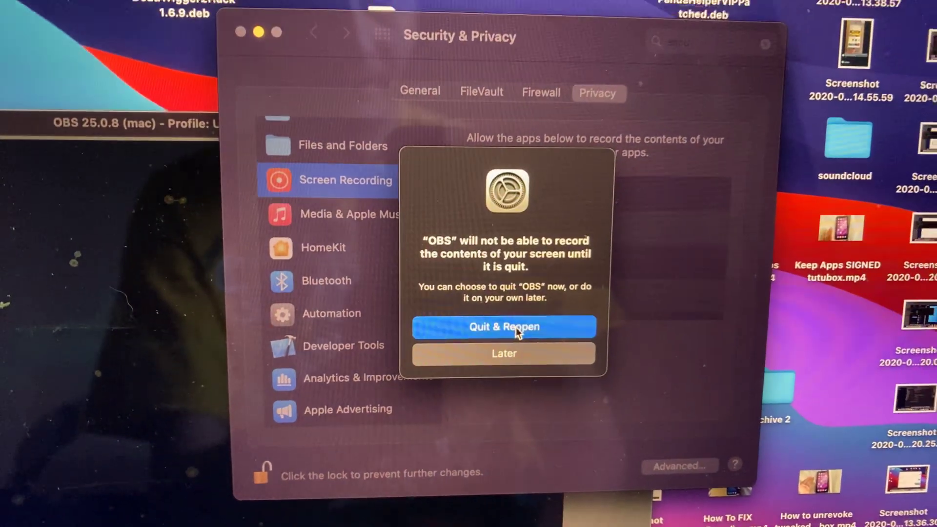
{"action": "left_click", "coordinate": [515, 299]}
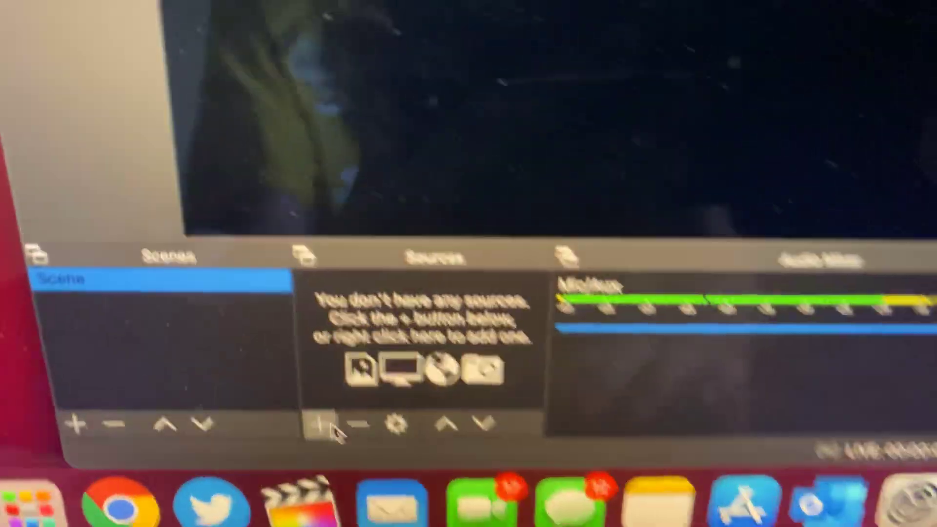
Add a Display Capture source from the Sources list of source types.
{"action": "left_click", "coordinate": [320, 420]}
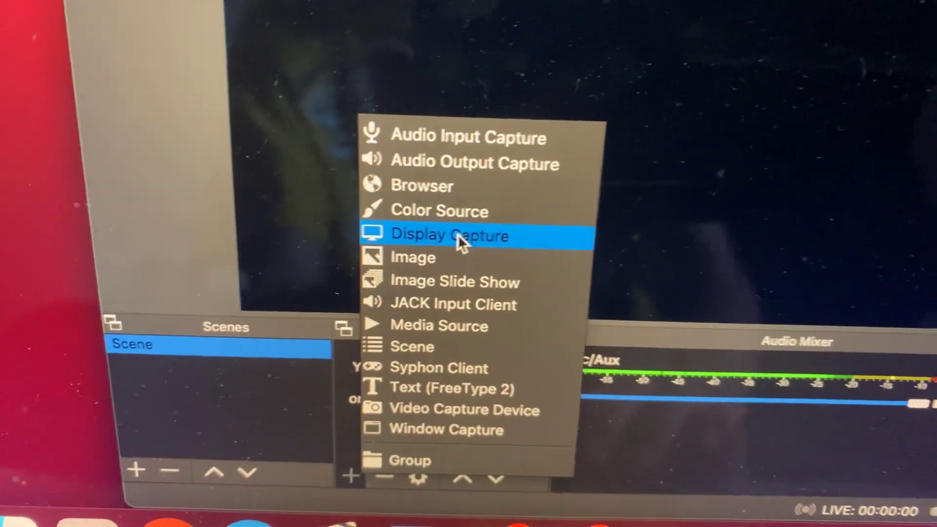
{"action": "left_click", "coordinate": [458, 236]}
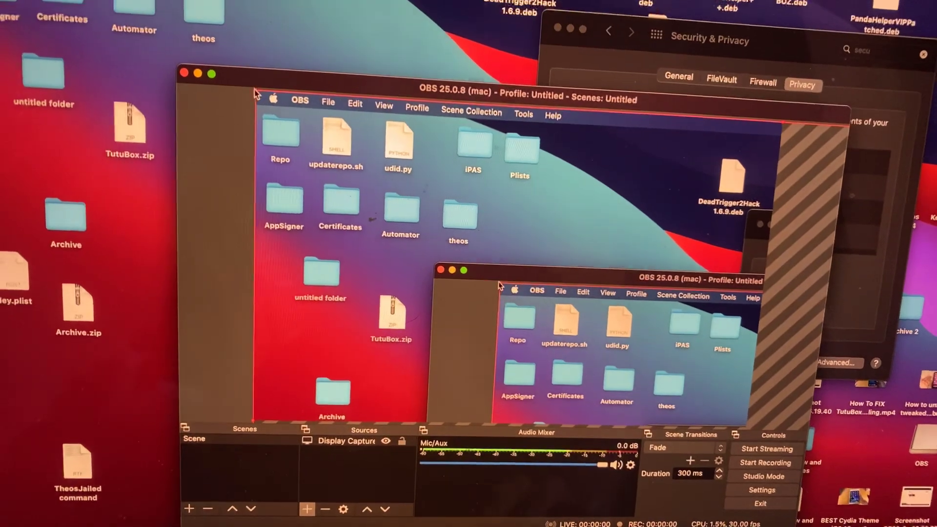
Move the Display Capture to the preview's top-left and enlarge it to fill the canvas.
{"action": "left_click_drag", "start_coordinate": [247, 94], "coordinate": [567, 298]}
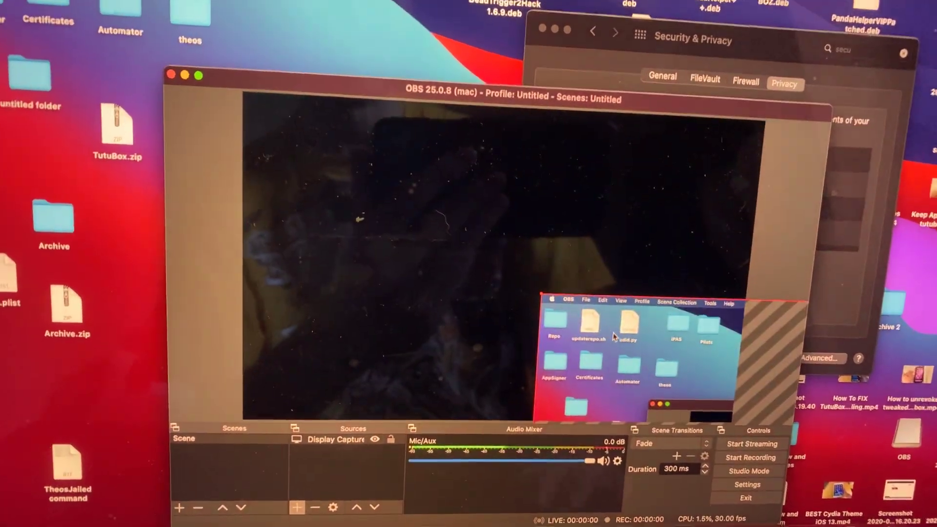
{"action": "mouse_move", "coordinate": [613, 335]}
{"action": "left_mouse_down"}
{"action": "mouse_move", "coordinate": [316, 126]}
{"action": "mouse_move", "coordinate": [586, 333]}
{"action": "mouse_move", "coordinate": [338, 134]}
{"action": "left_mouse_up"}
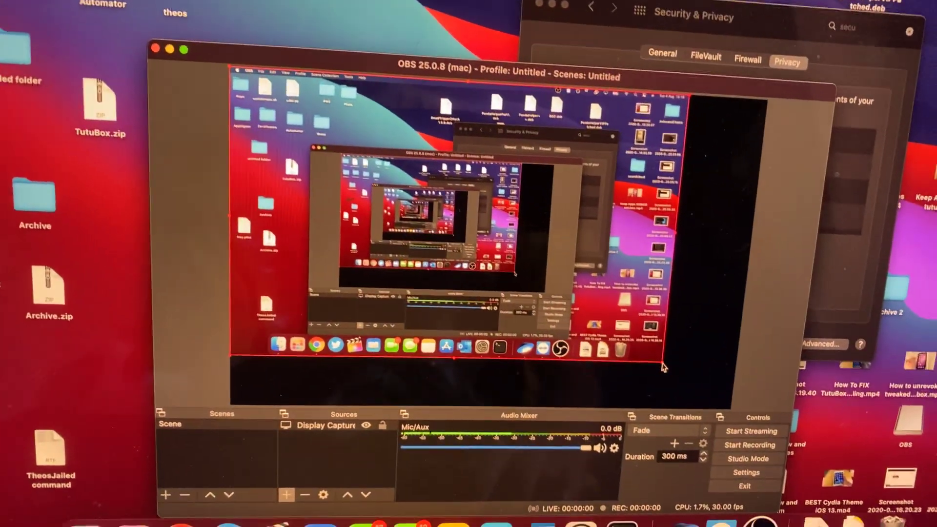
{"action": "left_click_drag", "start_coordinate": [662, 368], "coordinate": [702, 445]}
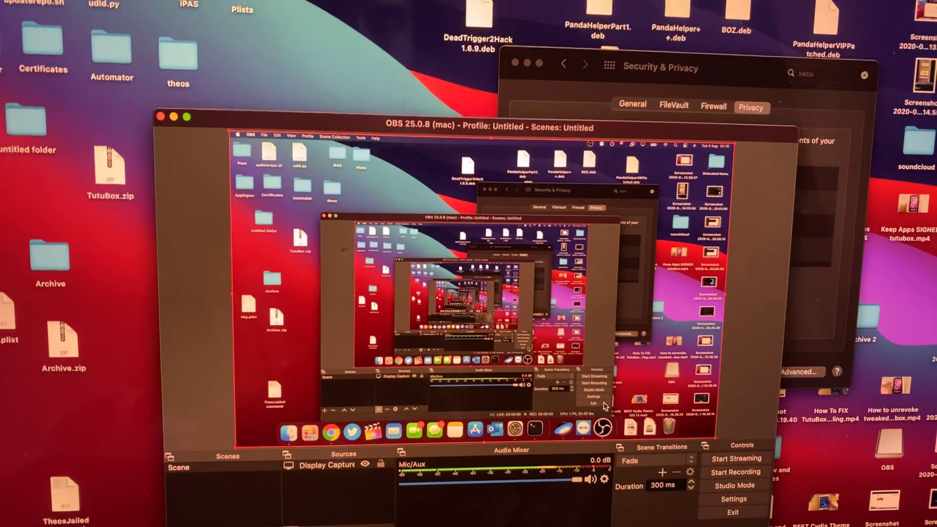